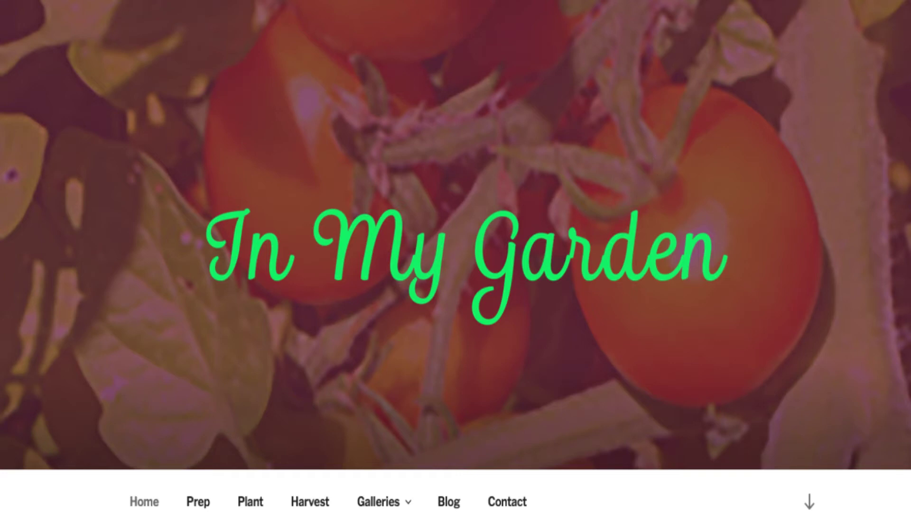
Go to the site's /wp-admin/ address and log in with the saved credentials
click(329, 12)
click(338, 12)
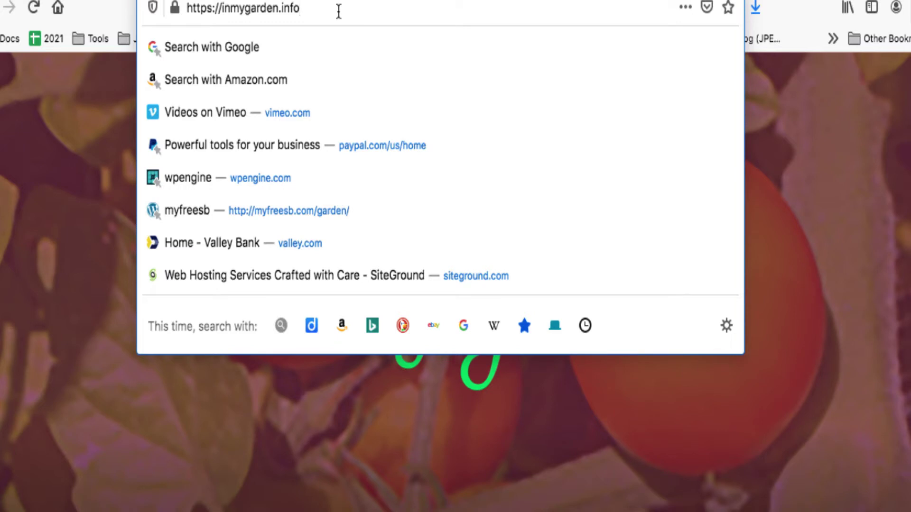
text(/)
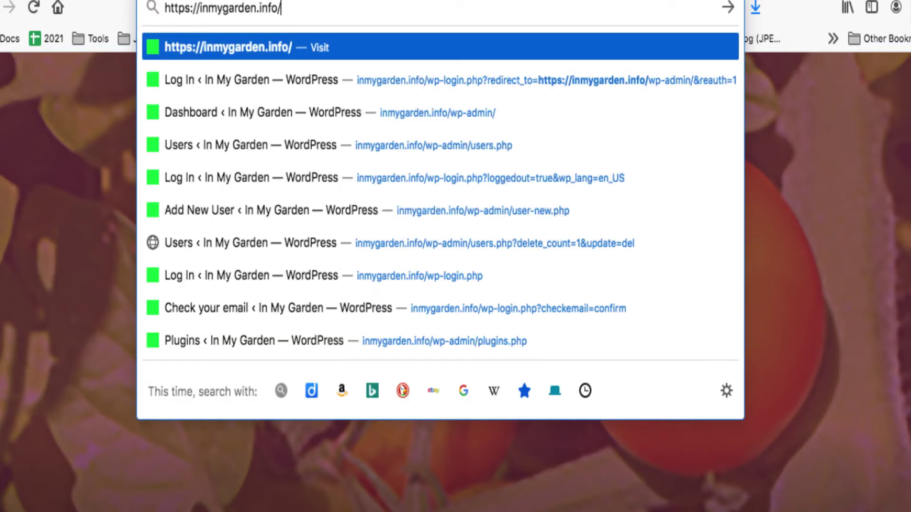
text(wp-admin/)
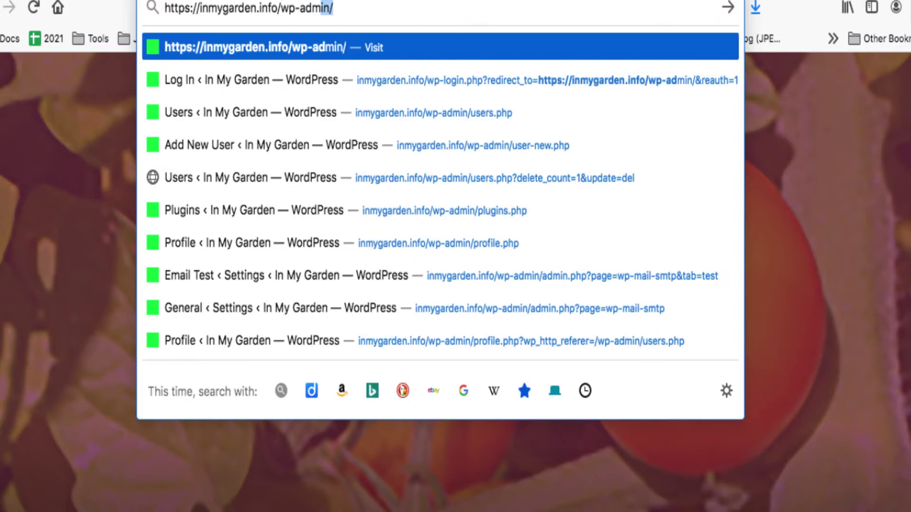
key(Return)
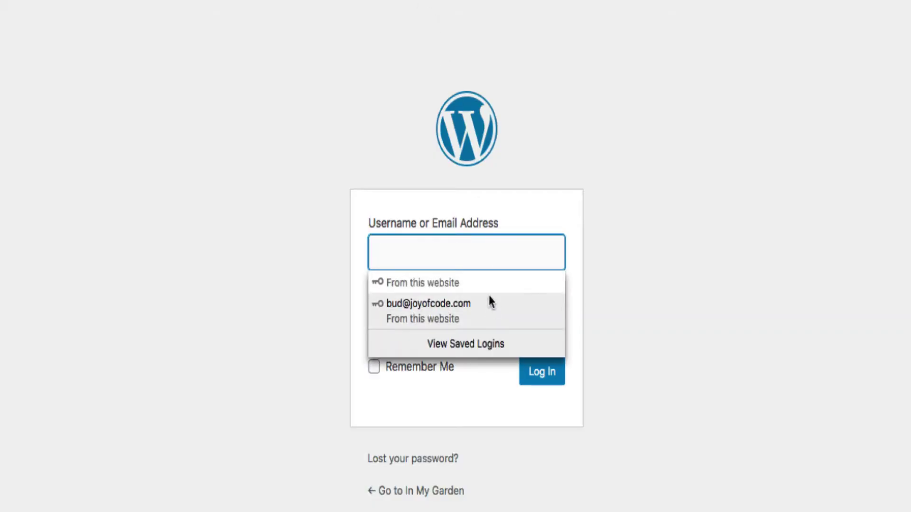
click(490, 302)
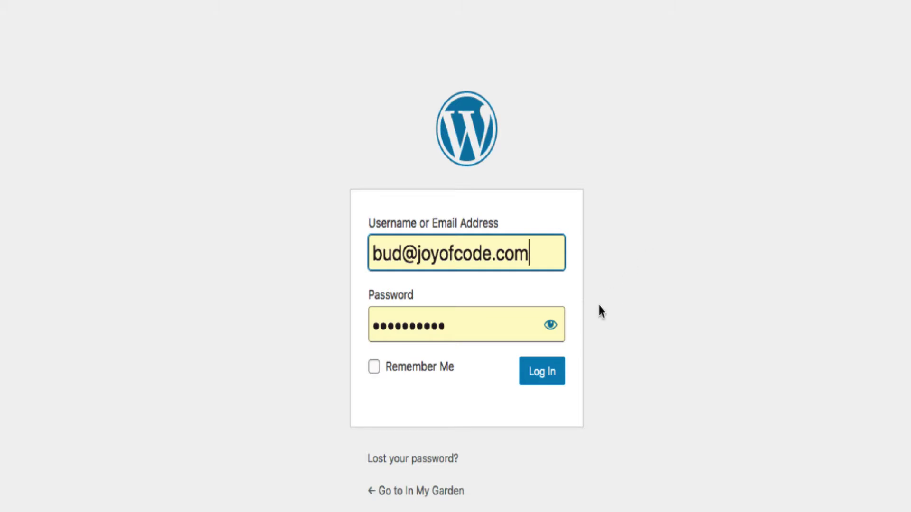
click(544, 375)
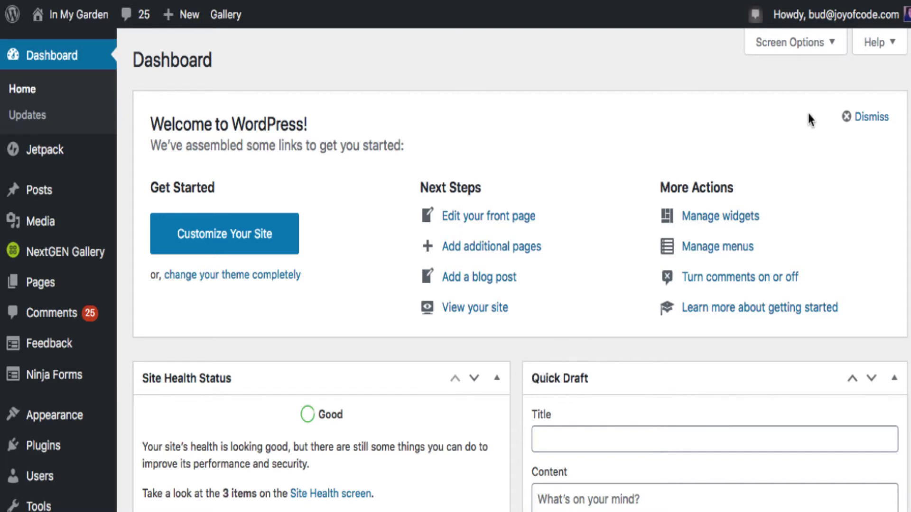
Open the Users > All Users page, which lists the single Administrator account
mouse_move(813, 16)
scroll(119, 213, down, 3)
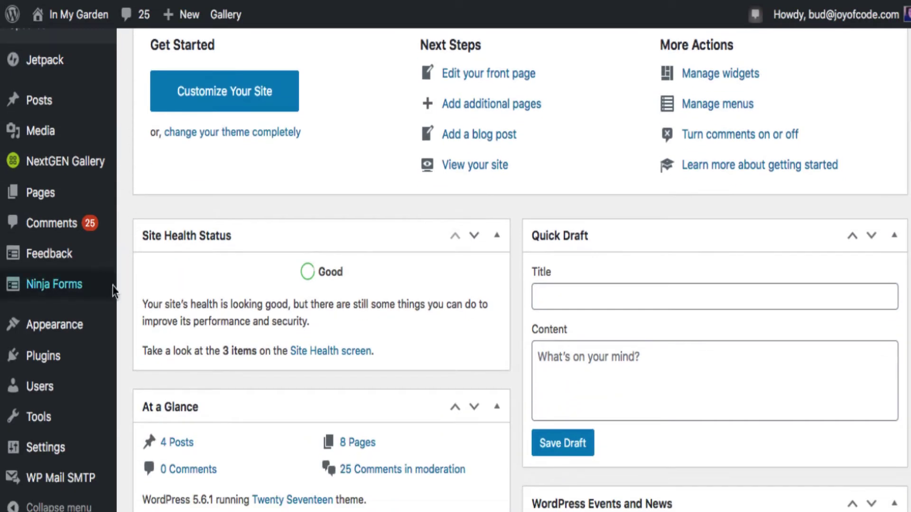
mouse_move(98, 373)
scroll(99, 374, down, 2)
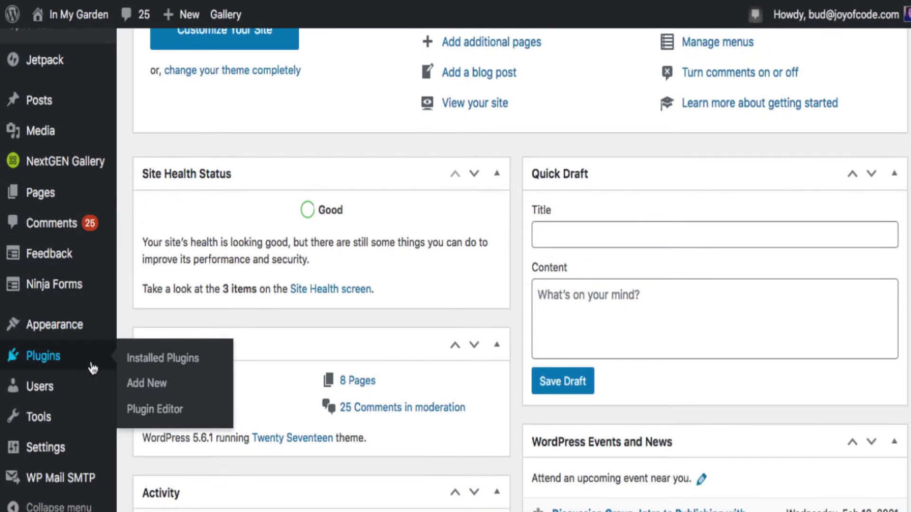
mouse_move(67, 387)
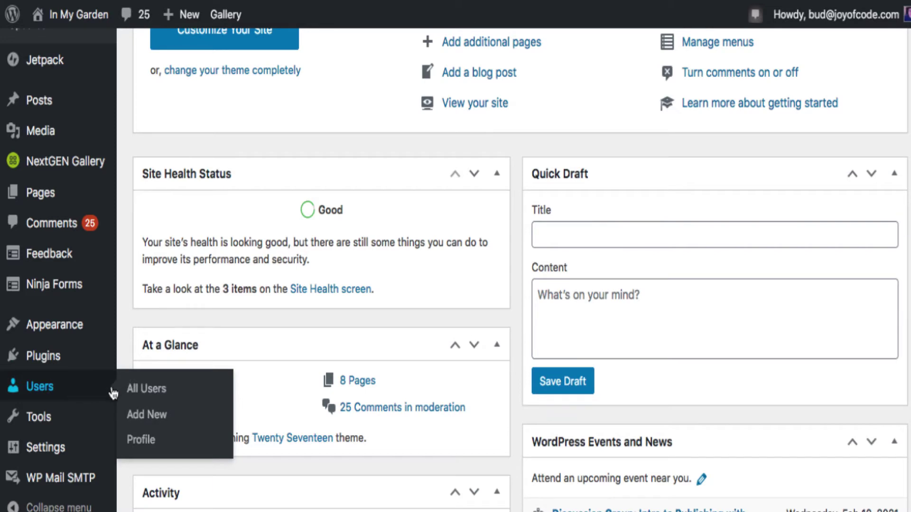
click(149, 400)
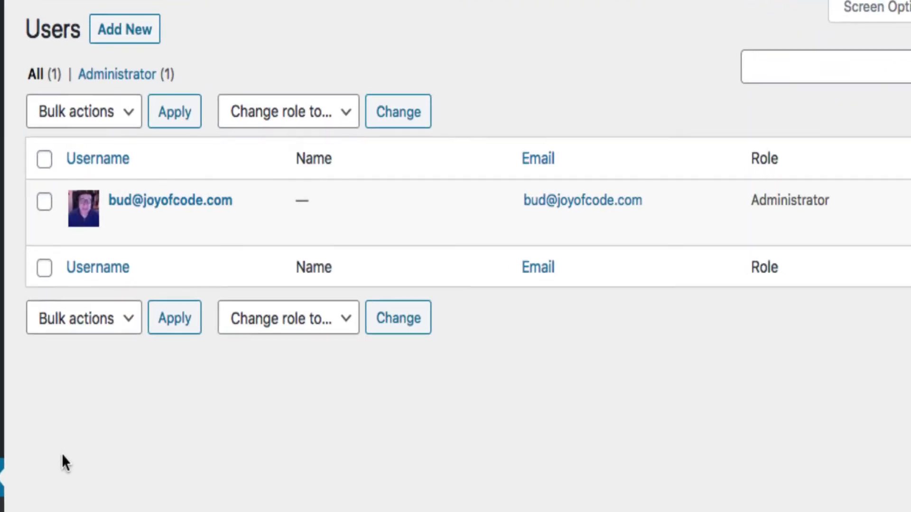
mouse_move(158, 222)
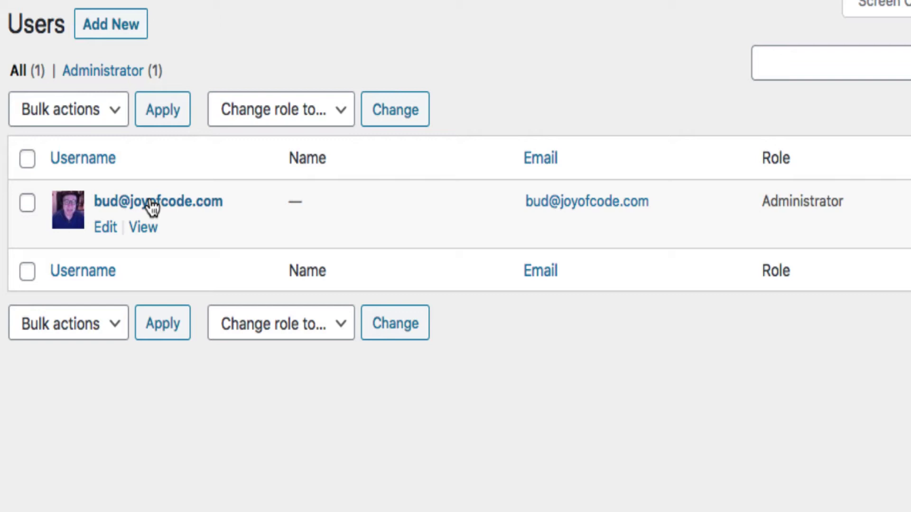
Start a new user with the suggested username and the autofilled e-mail address
click(116, 28)
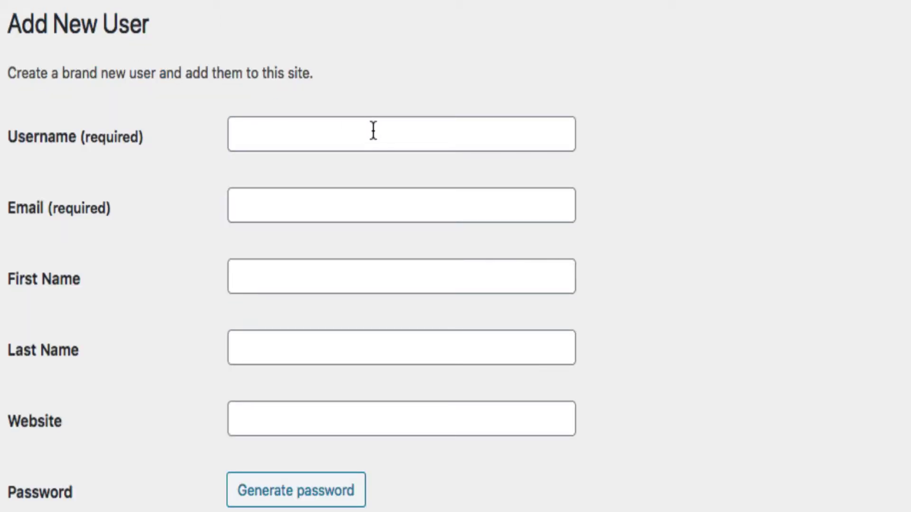
click(285, 134)
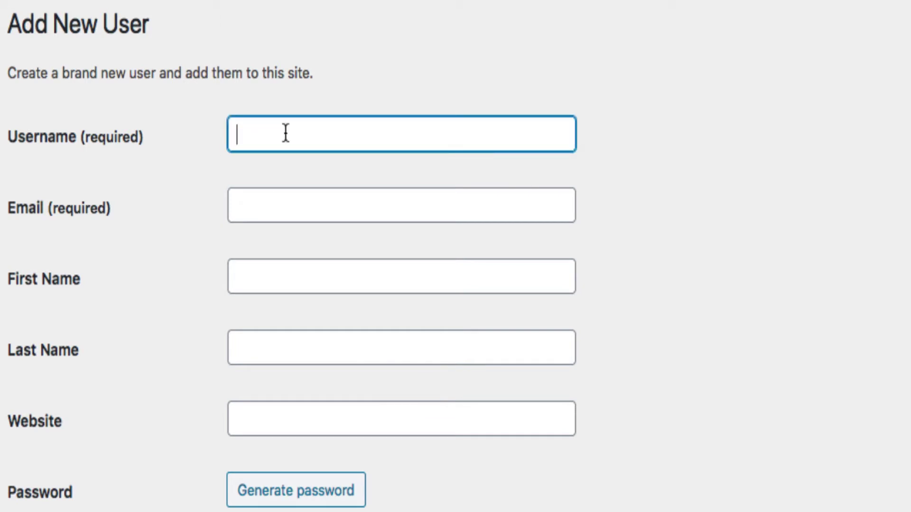
text(G)
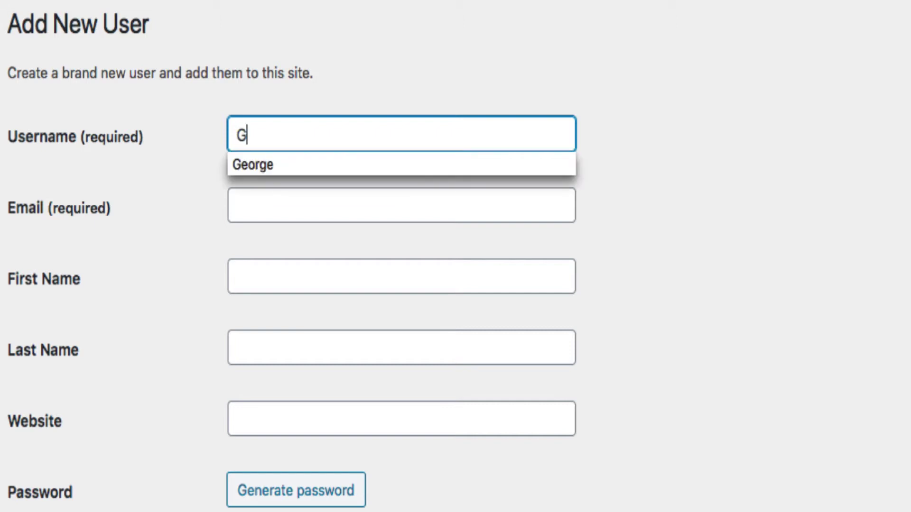
click(296, 163)
click(311, 210)
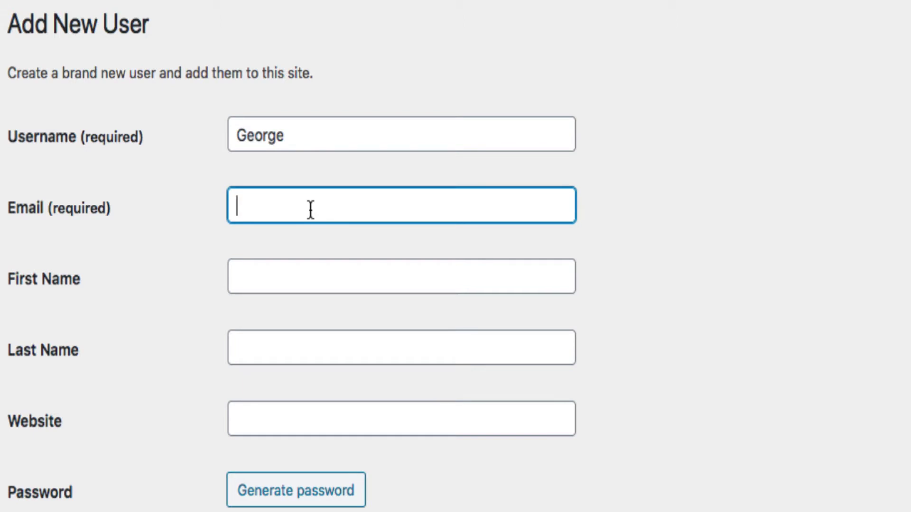
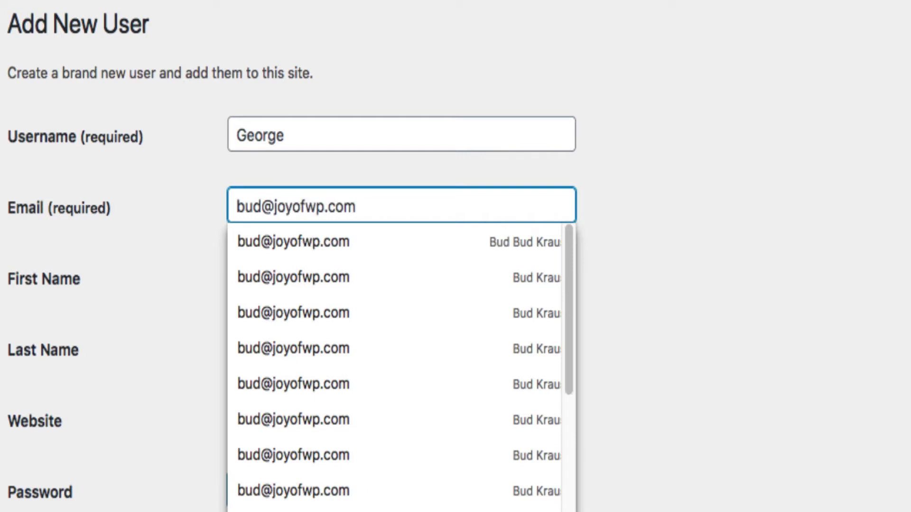
click(410, 249)
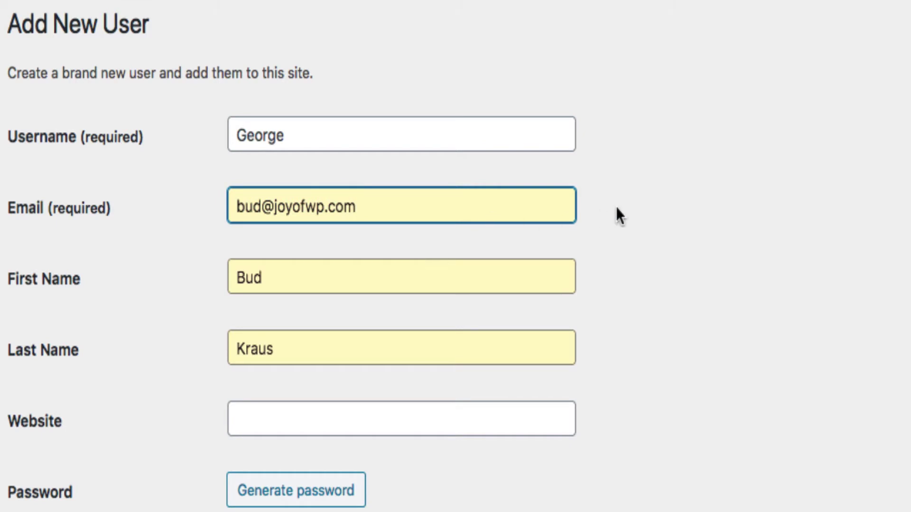
Empty the autofilled First Name and Last Name fields
scroll(618, 214, down, 3)
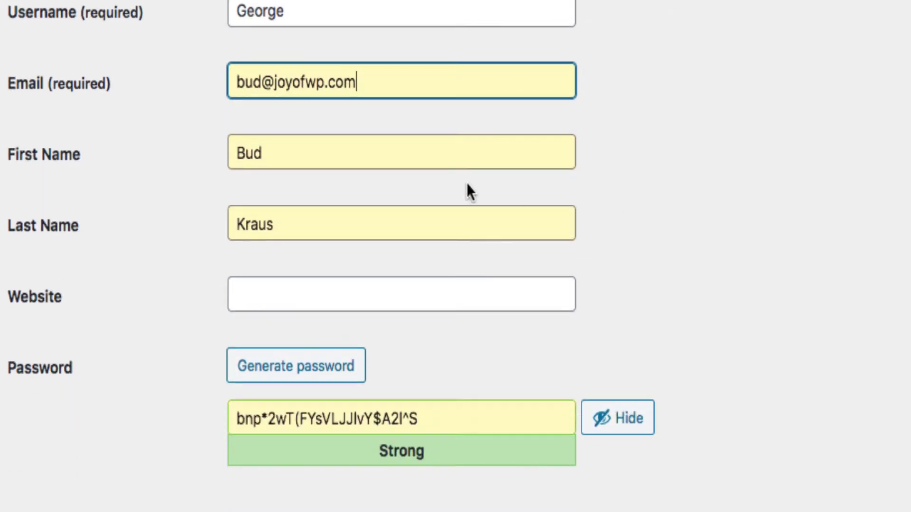
key(Tab)
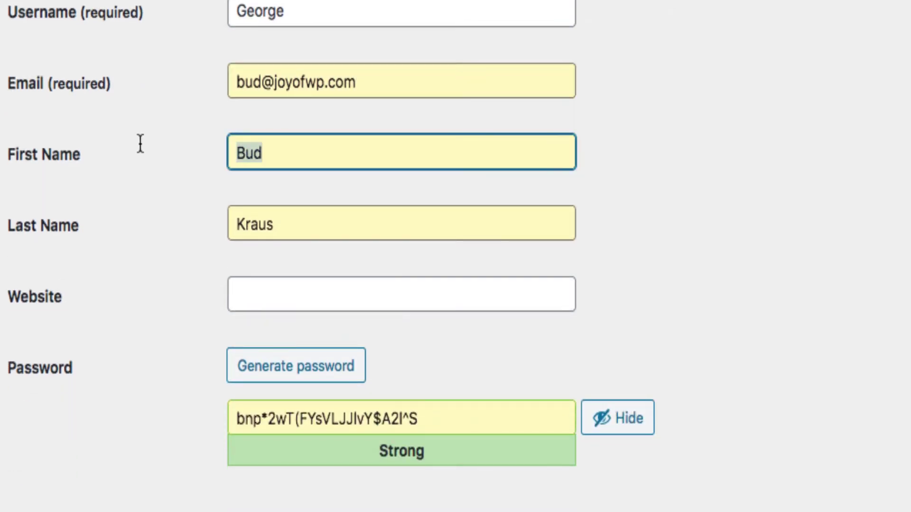
key(BackSpace)
double_click(264, 224)
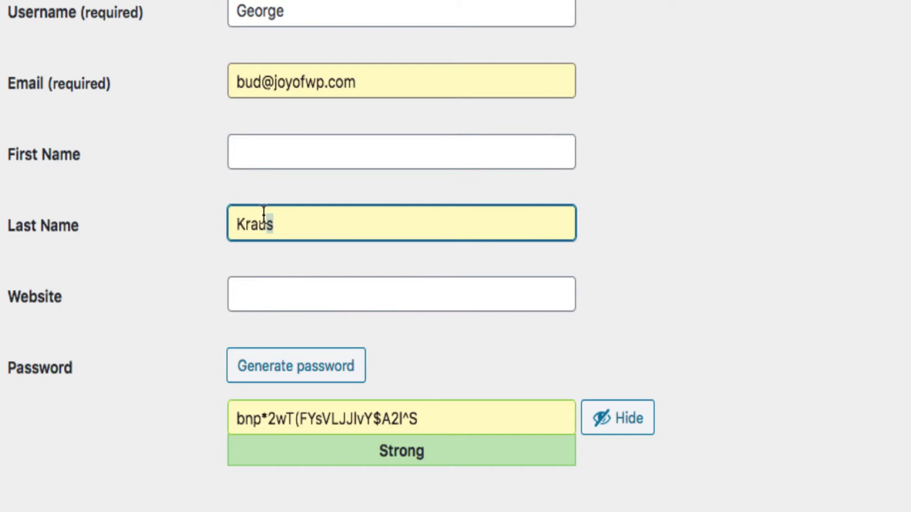
key(BackSpace)
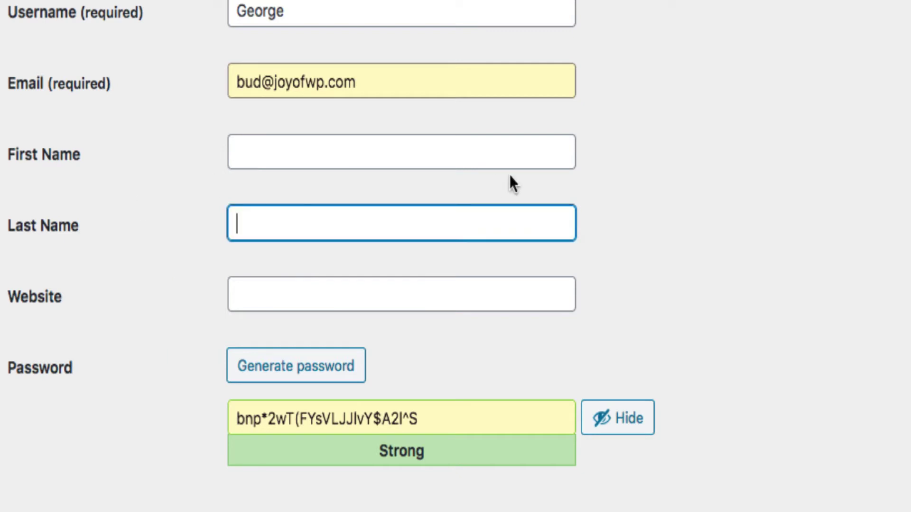
Change the new user's role from Subscriber to Administrator
scroll(511, 175, down, 1)
scroll(511, 173, down, 5)
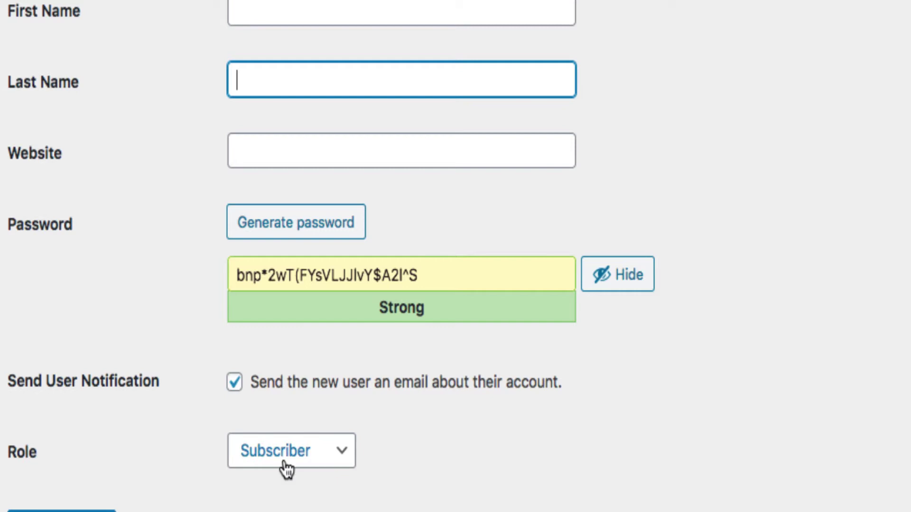
scroll(287, 469, down, 2)
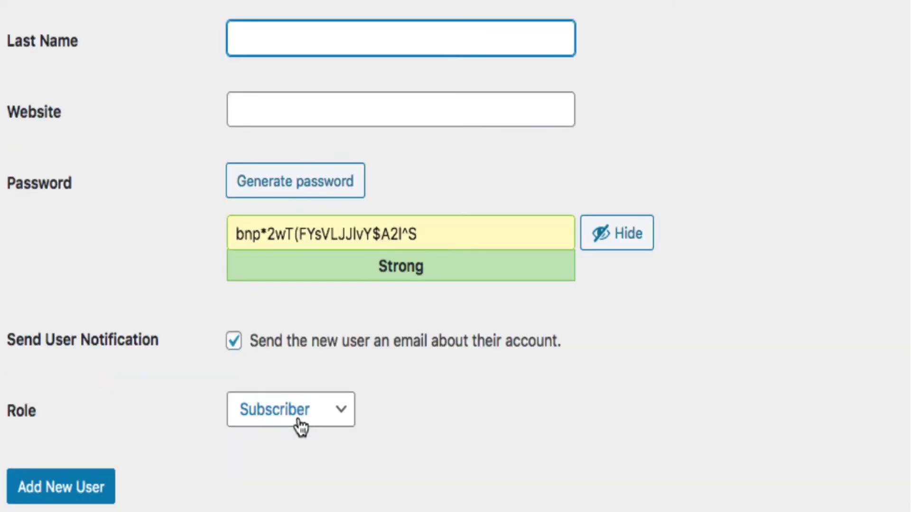
click(299, 421)
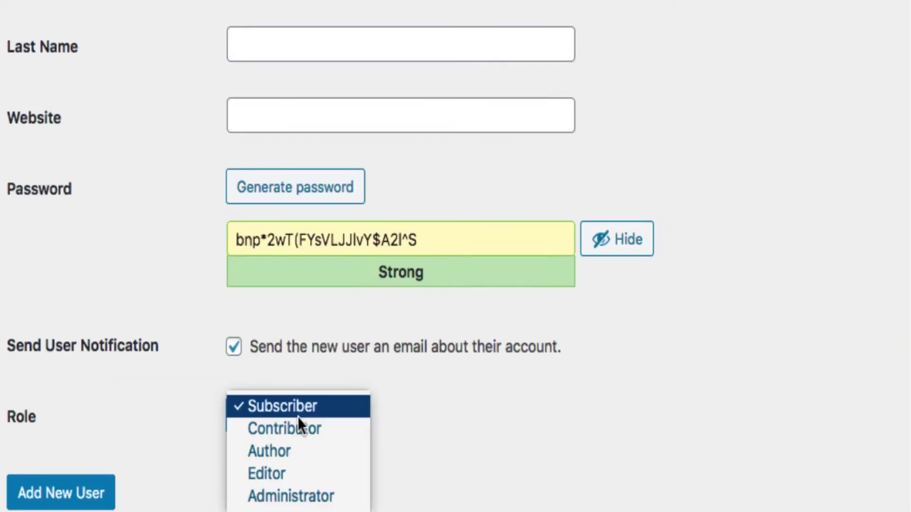
click(301, 502)
scroll(563, 463, down, 1)
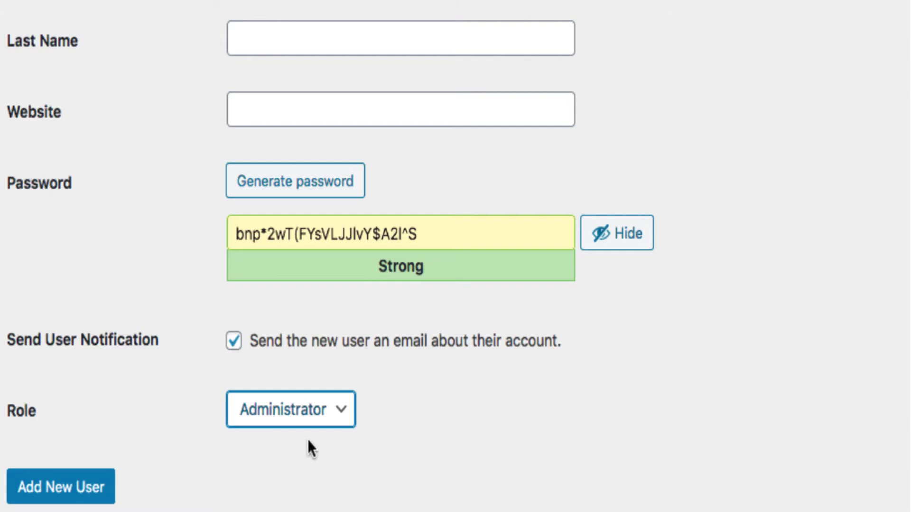
Submit the Add New User form to create the Administrator account
click(71, 491)
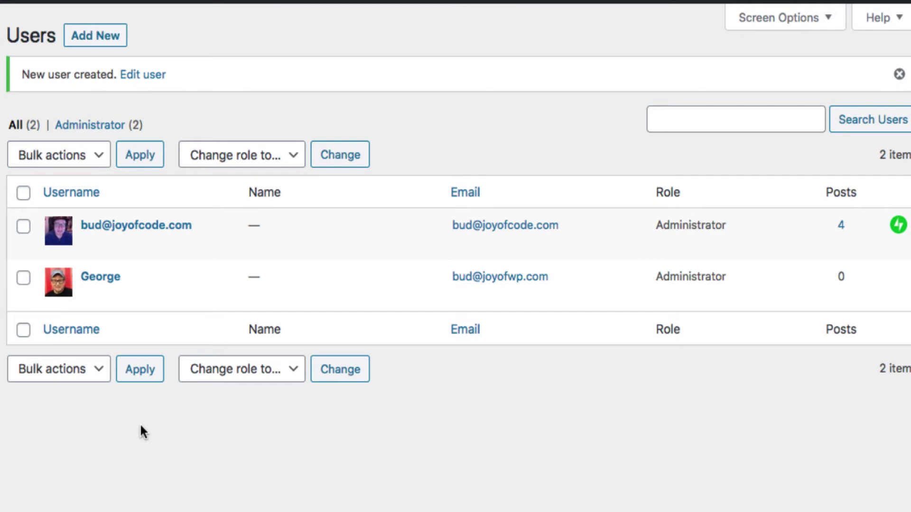
Read the In My Garden 'Login Details' email in the mail inbox
mouse_move(187, 508)
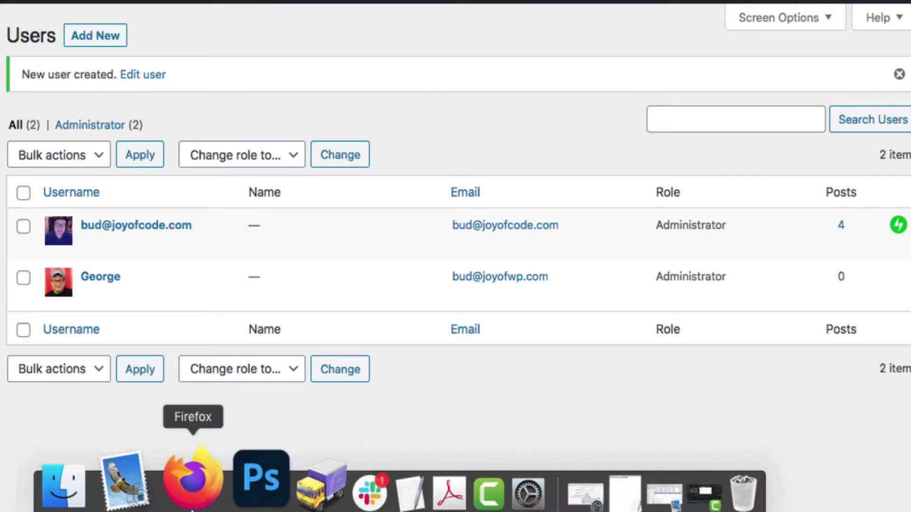
click(150, 475)
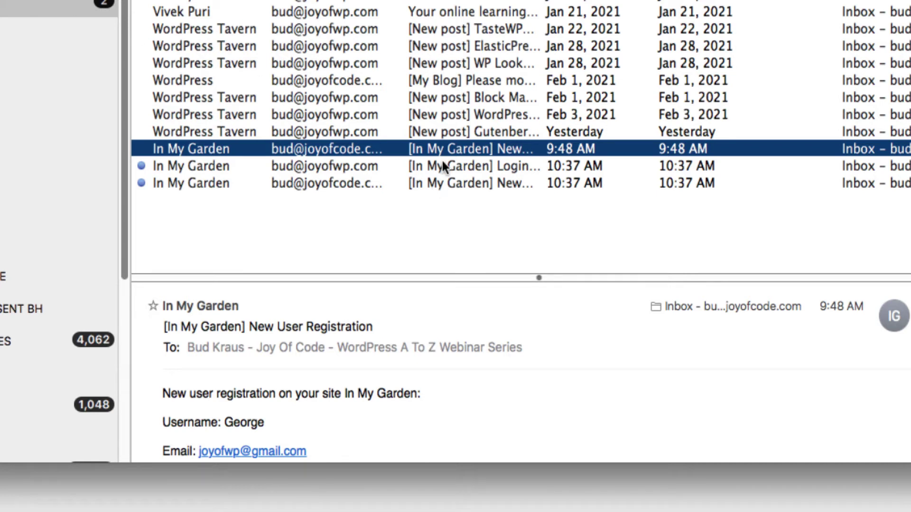
click(443, 162)
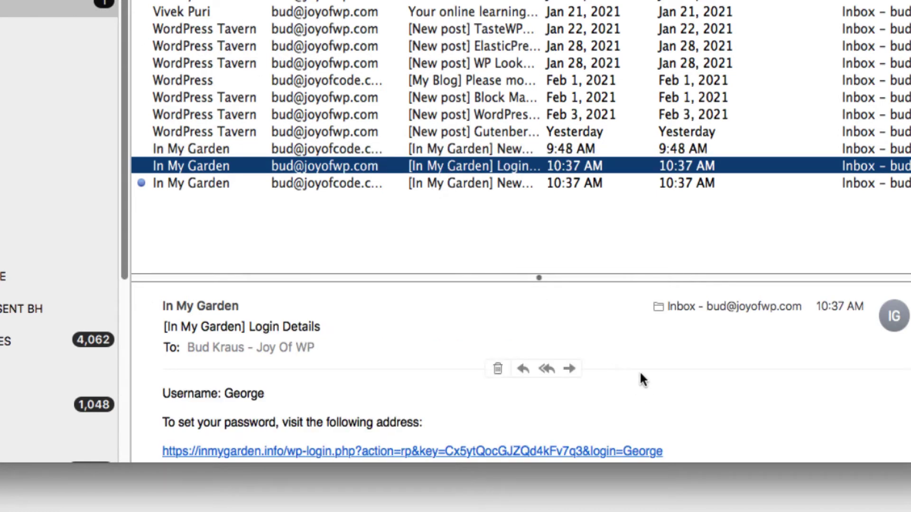
scroll(640, 375, down, 3)
scroll(642, 376, up, 1)
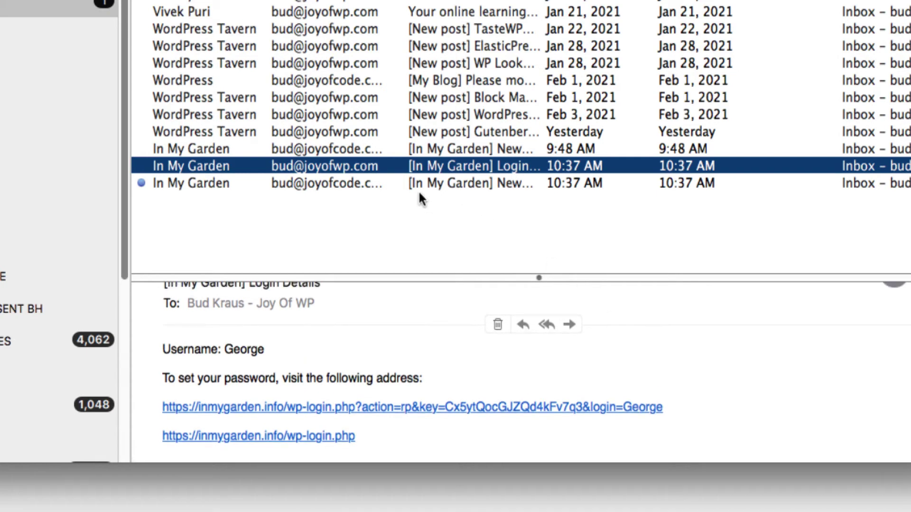
Read the latest New User Registration email
click(407, 181)
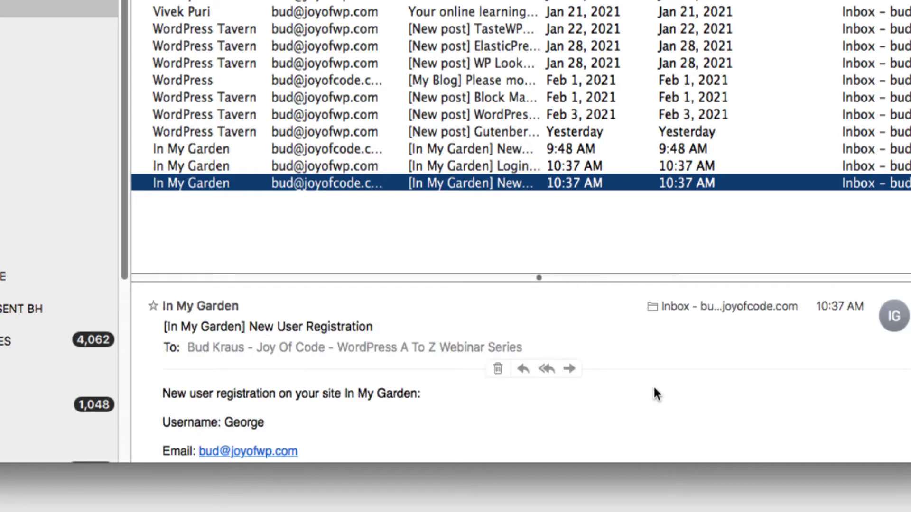
scroll(653, 392, down, 2)
scroll(654, 394, up, 1)
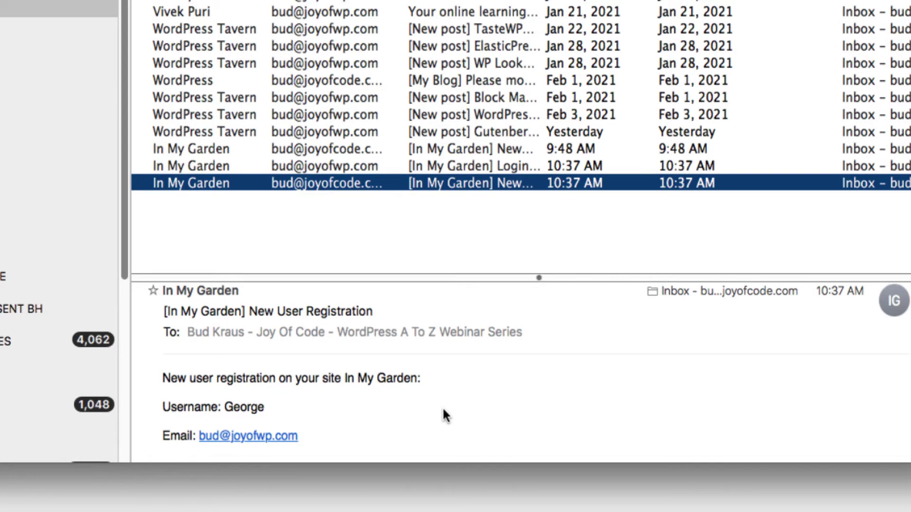
scroll(442, 407, up, 1)
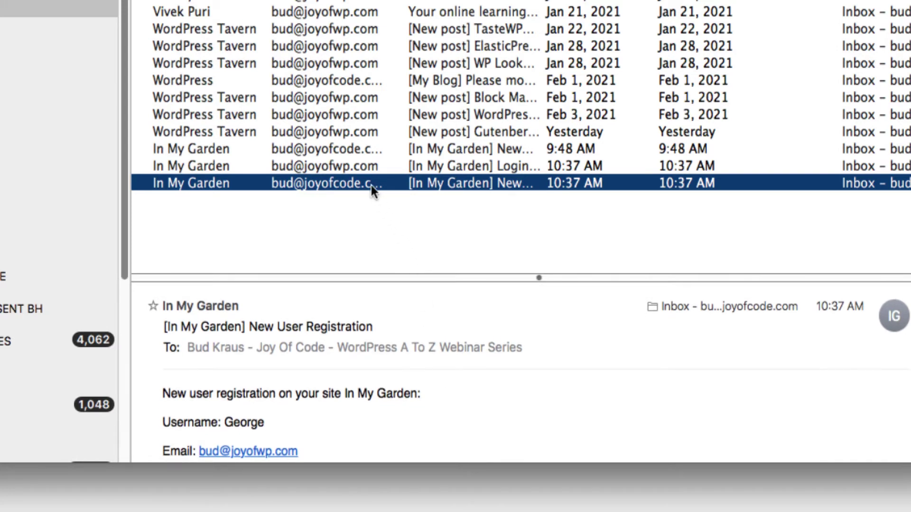
Reread the Login Details email, then return to WordPress in the browser
click(357, 166)
scroll(370, 380, down, 2)
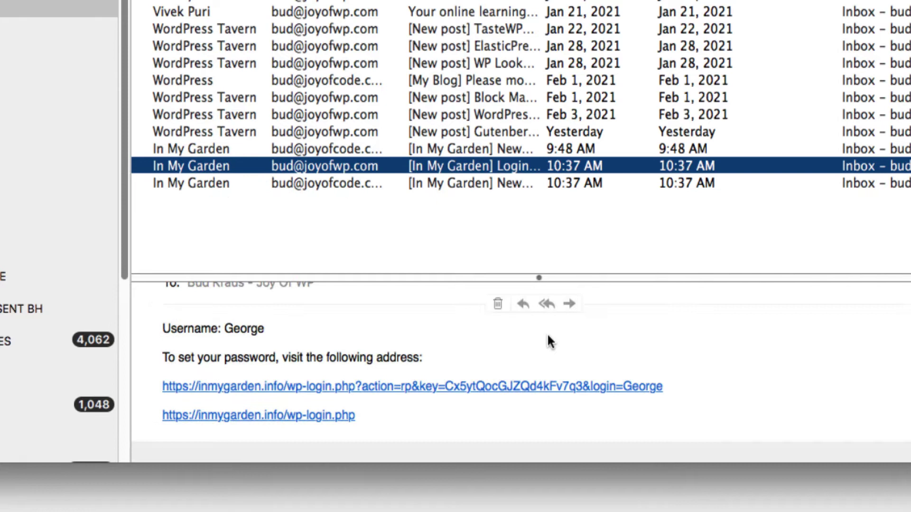
scroll(368, 400, up, 1)
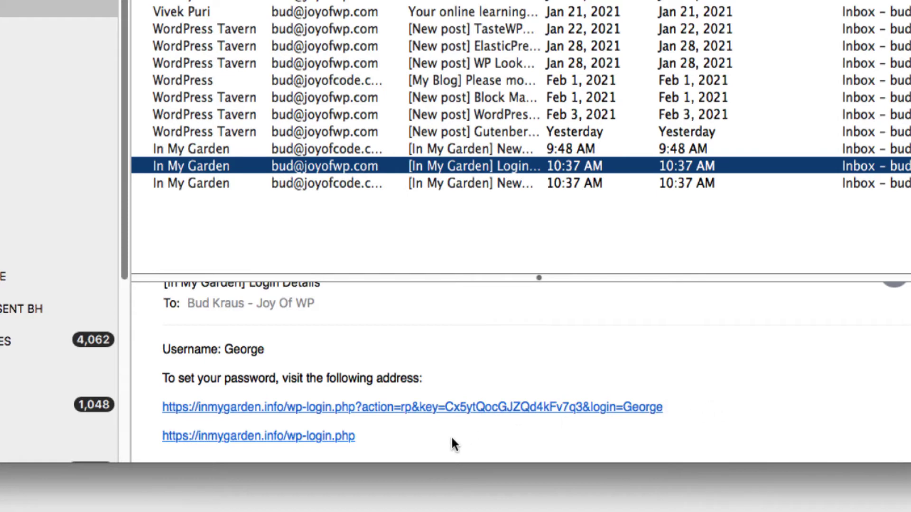
mouse_move(304, 505)
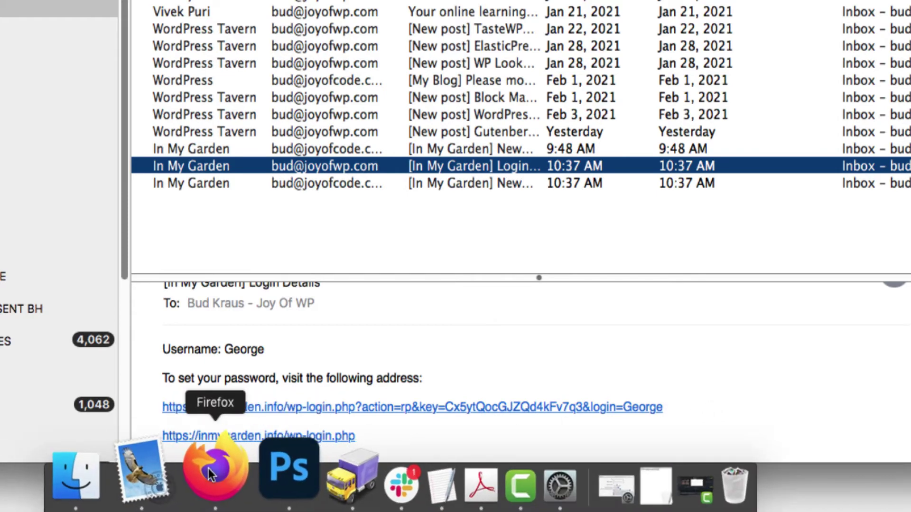
click(209, 468)
Log out of the In My Garden admin and return to the Login Details email
mouse_move(834, 13)
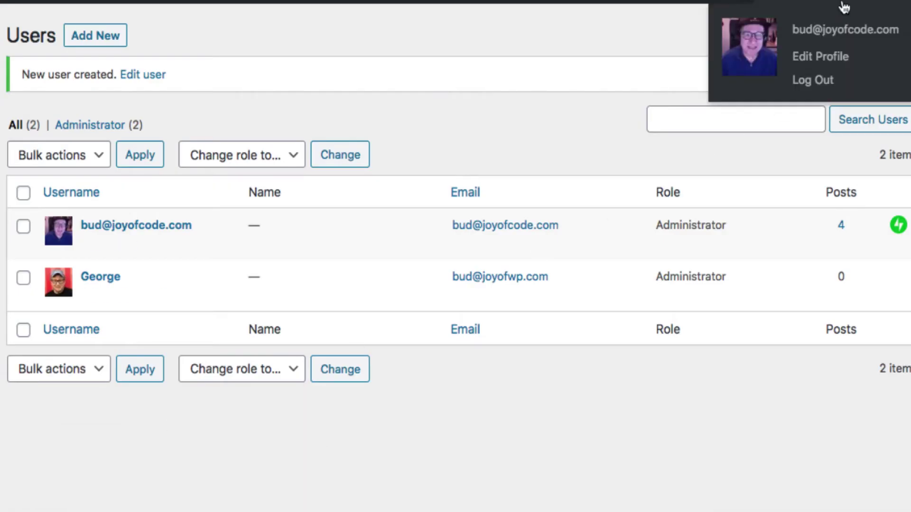
click(811, 91)
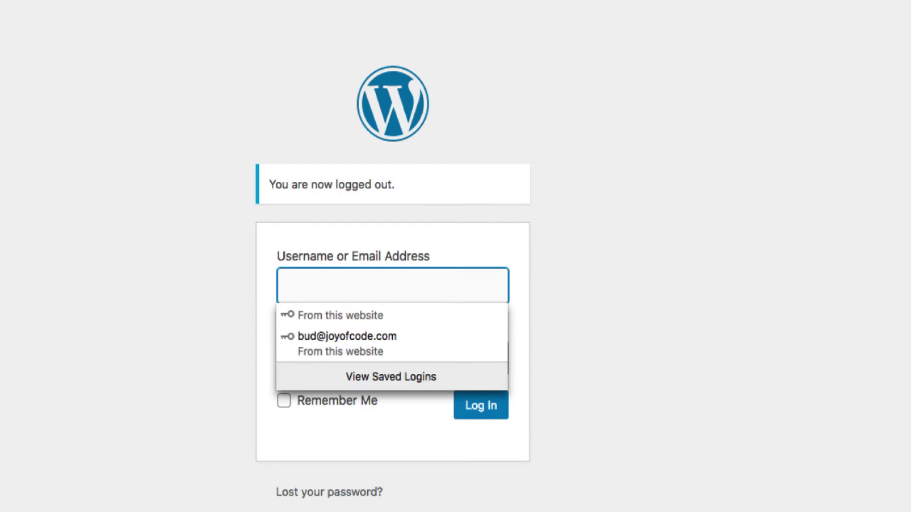
click(116, 411)
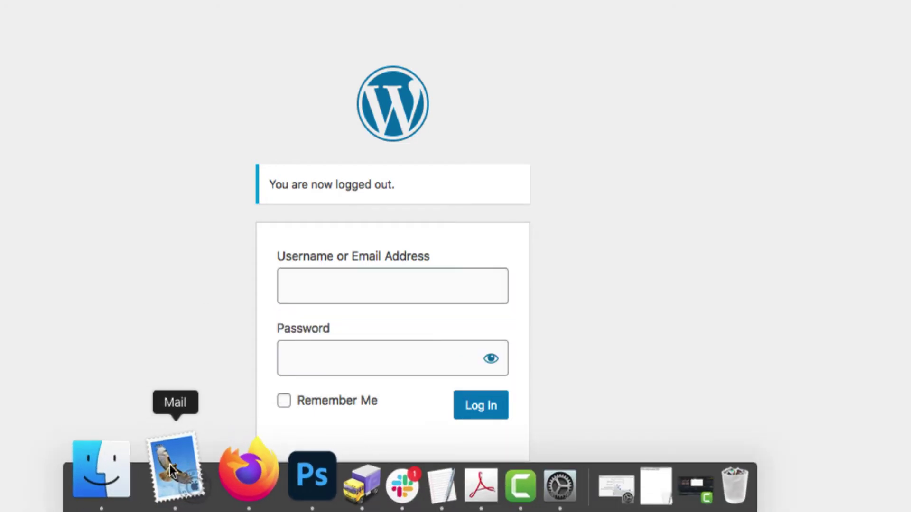
click(172, 470)
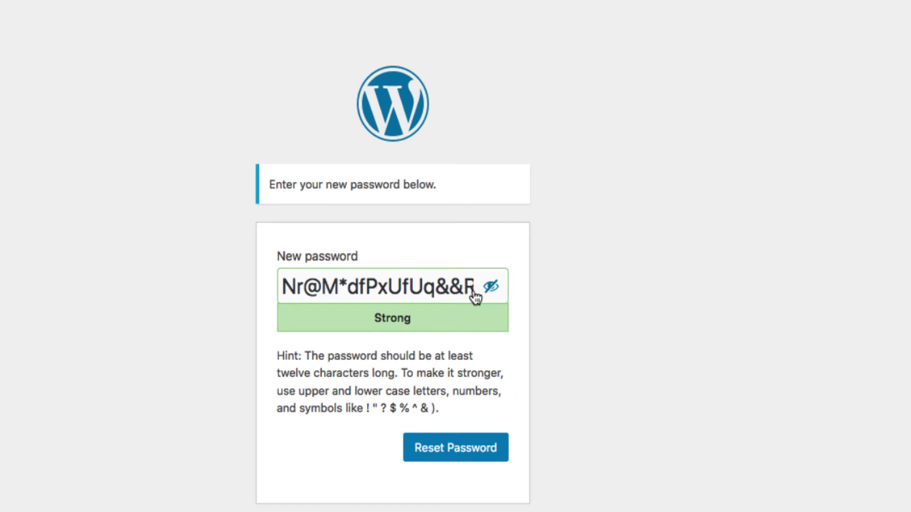
Copy the suggested strong password and save it as the new user's password
drag(473, 290, 240, 285)
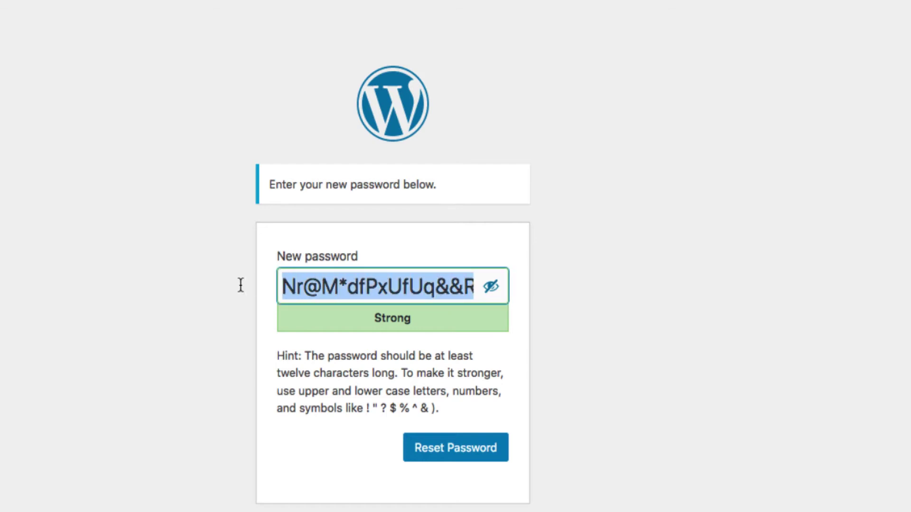
right_click(372, 287)
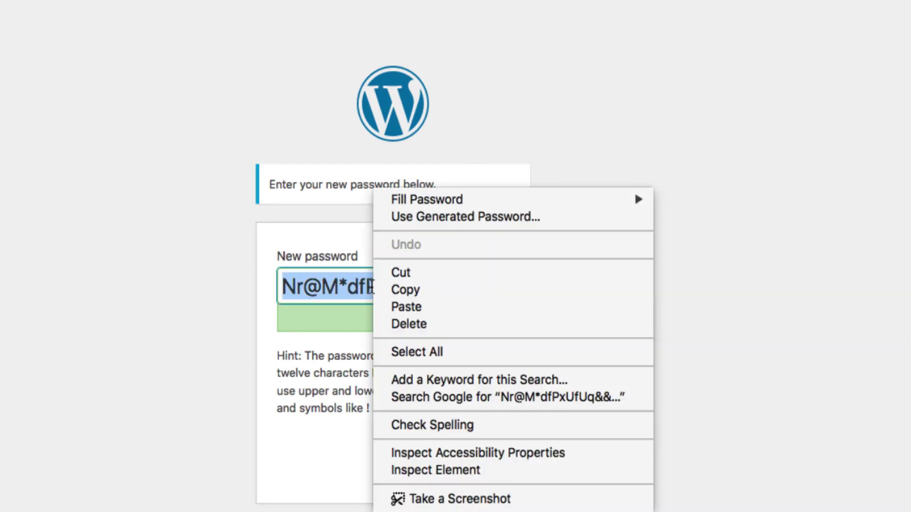
click(508, 291)
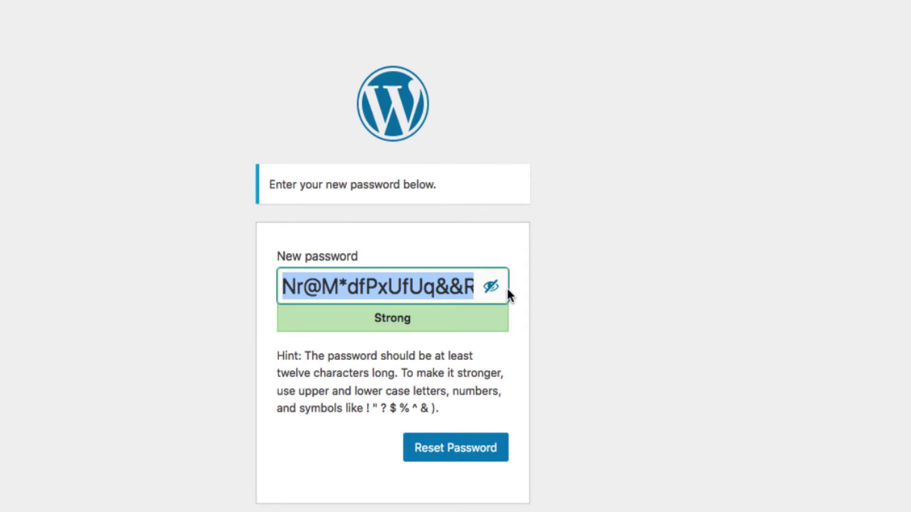
scroll(616, 305, down, 2)
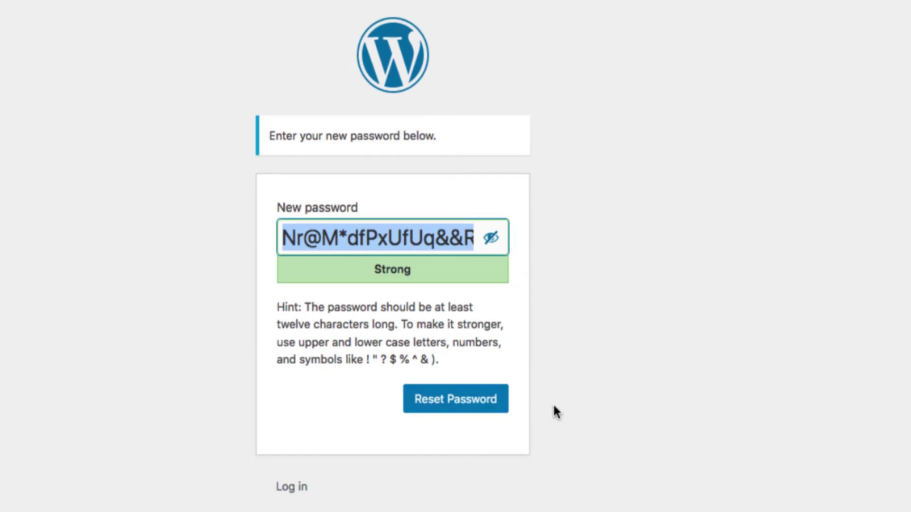
click(472, 410)
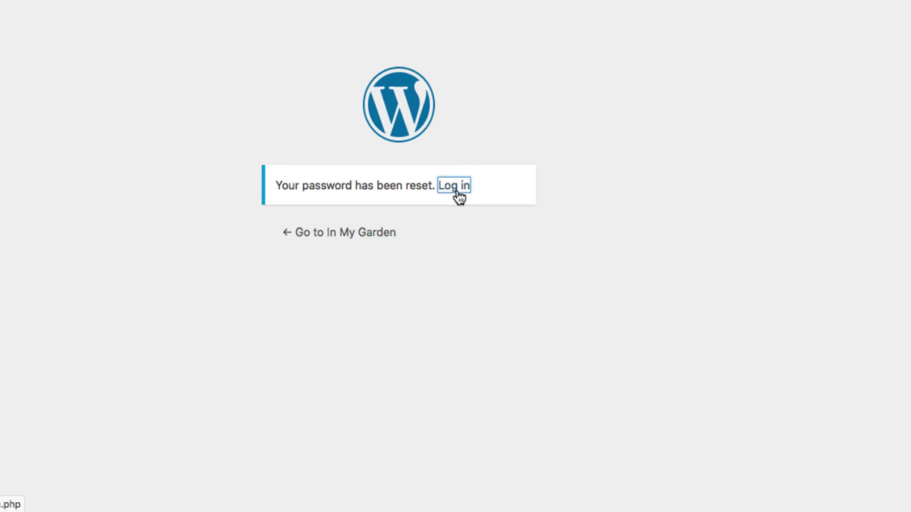
Log in as the new user with the pasted password and update the browser's saved password
click(367, 225)
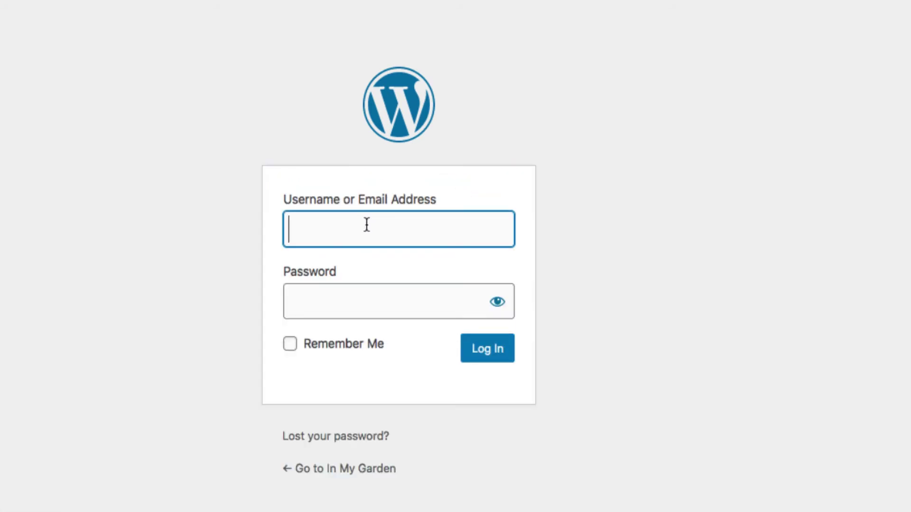
text(Geo)
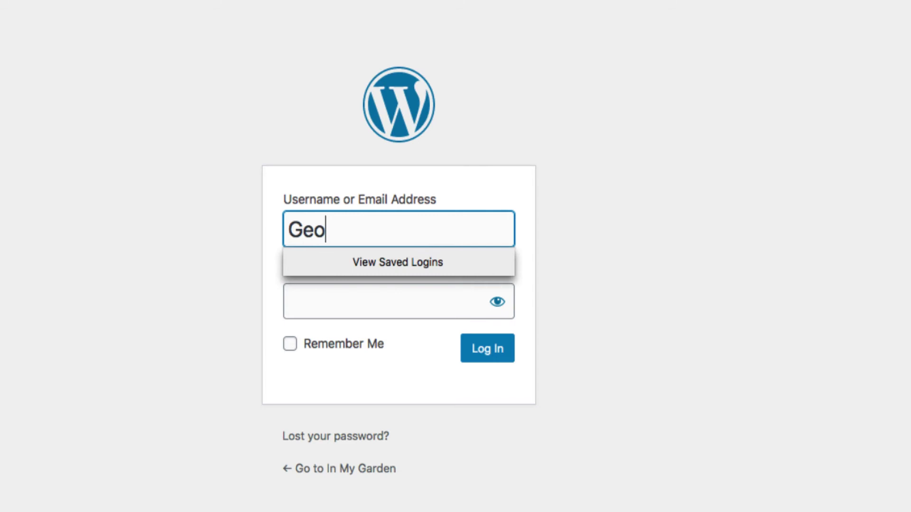
text(rge)
click(618, 240)
click(382, 299)
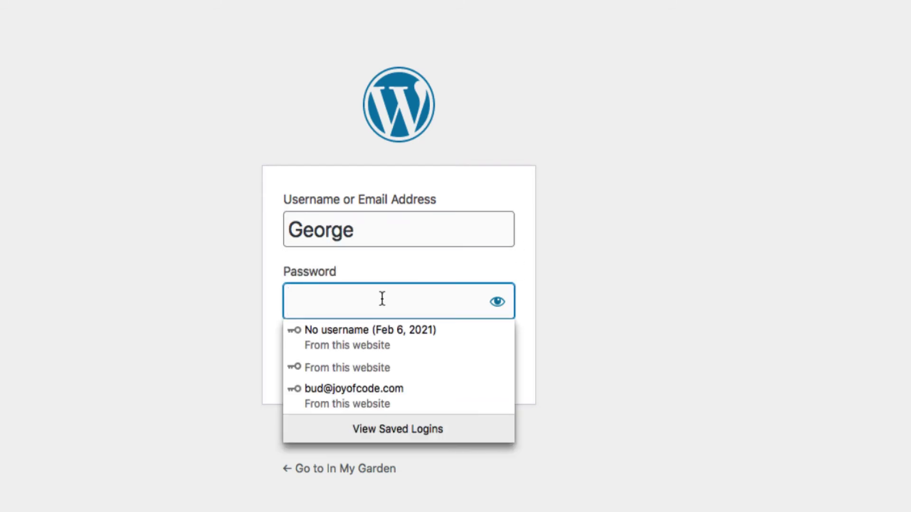
key(ctrl+v)
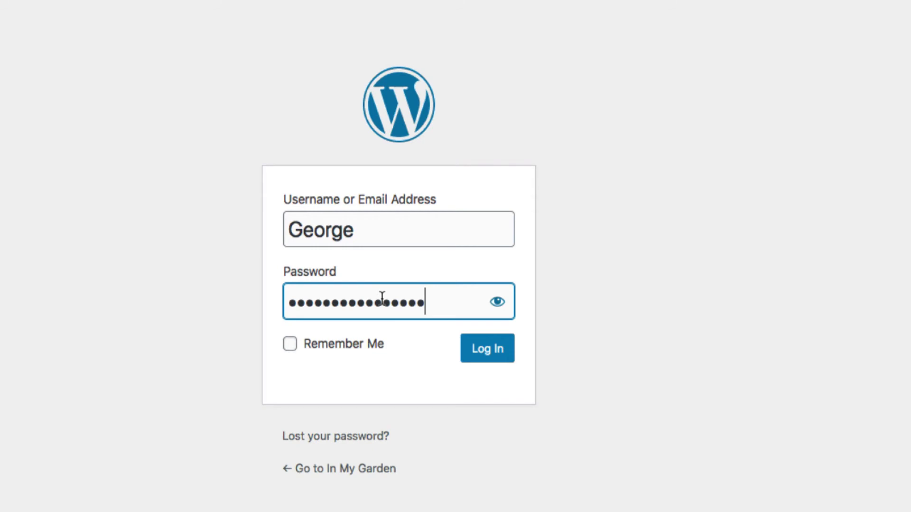
click(482, 351)
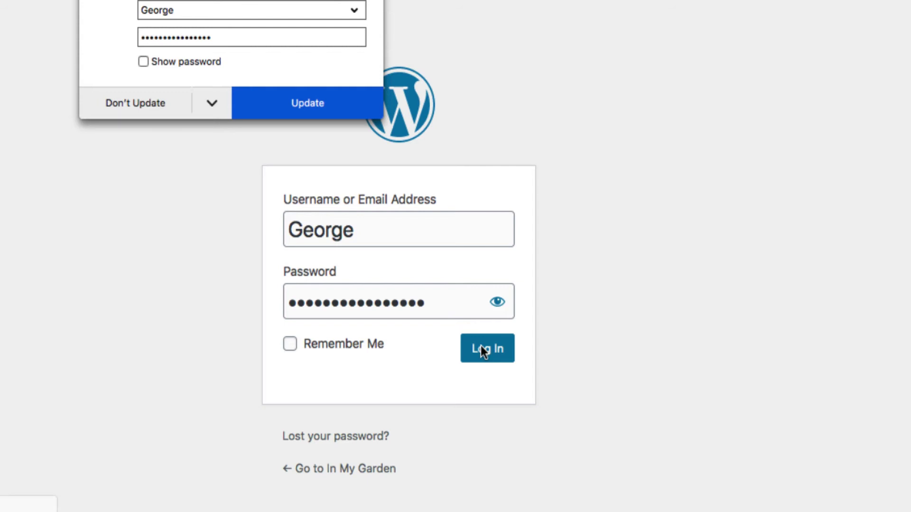
click(310, 104)
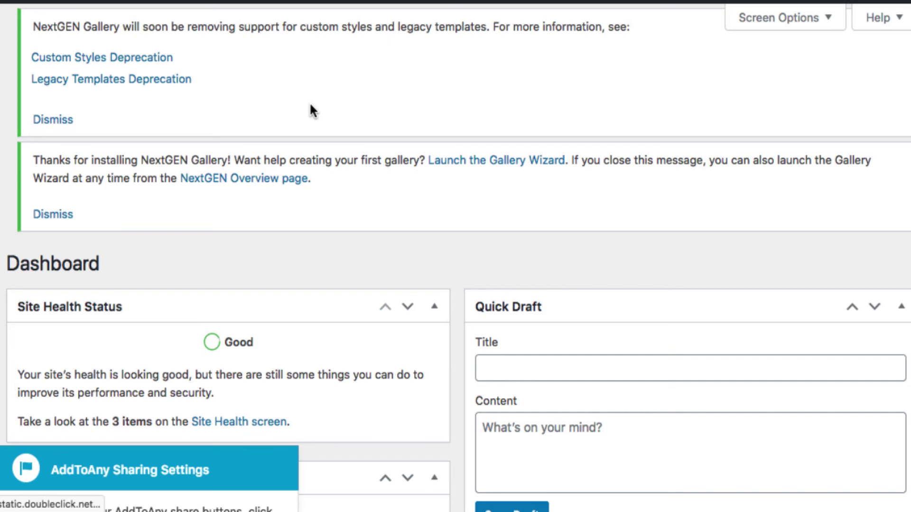
Dismiss the AddToAny sharing tip on the Dashboard
mouse_move(847, 9)
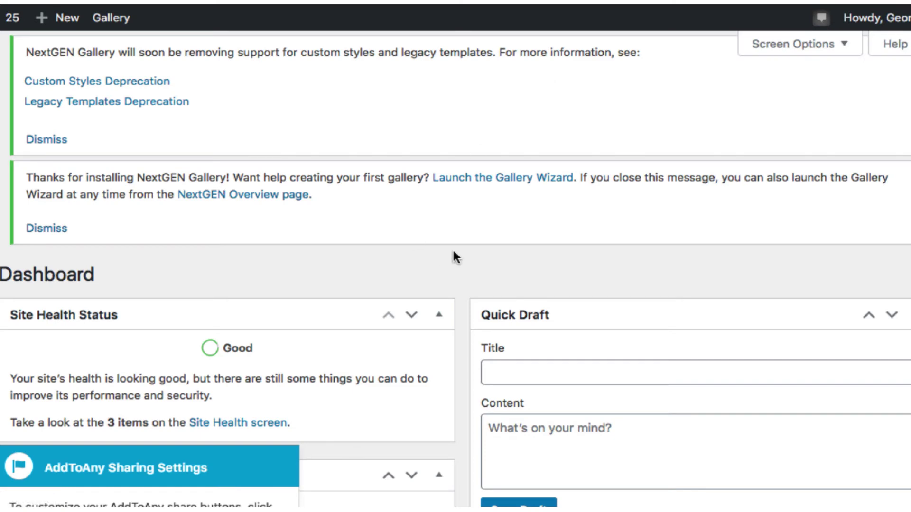
scroll(452, 251, down, 2)
scroll(304, 396, down, 4)
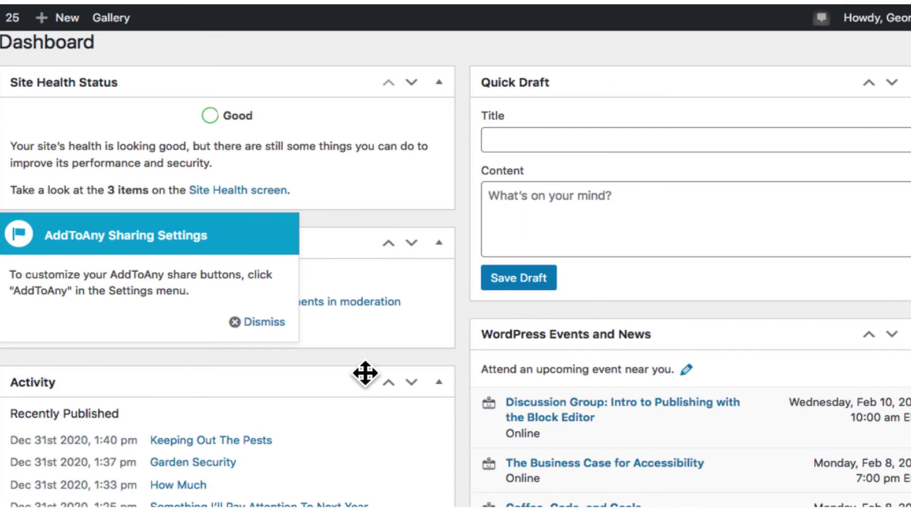
click(261, 327)
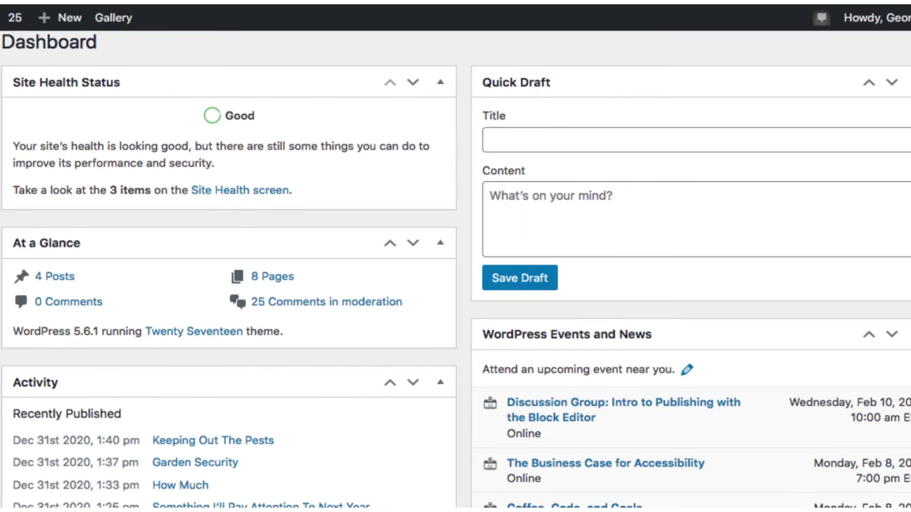
Open All Users to see both Administrator accounts listed
mouse_move(29, 355)
mouse_move(32, 371)
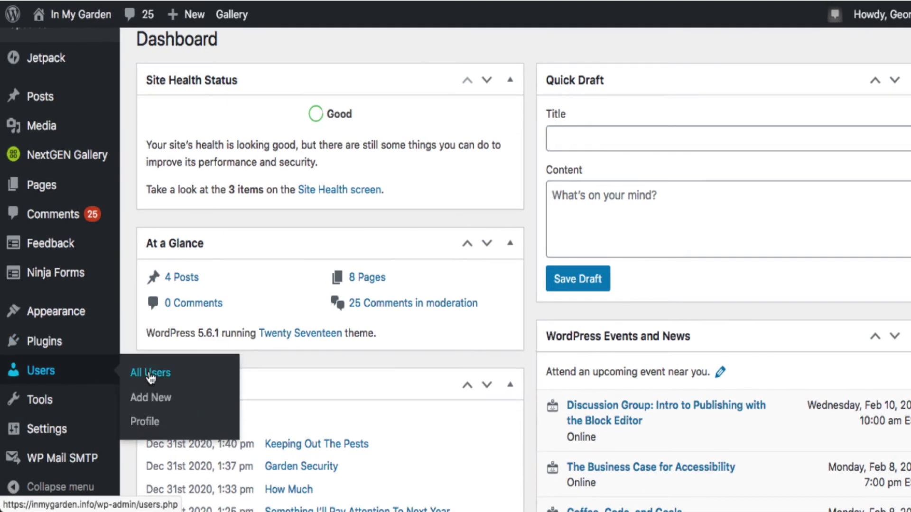
click(151, 376)
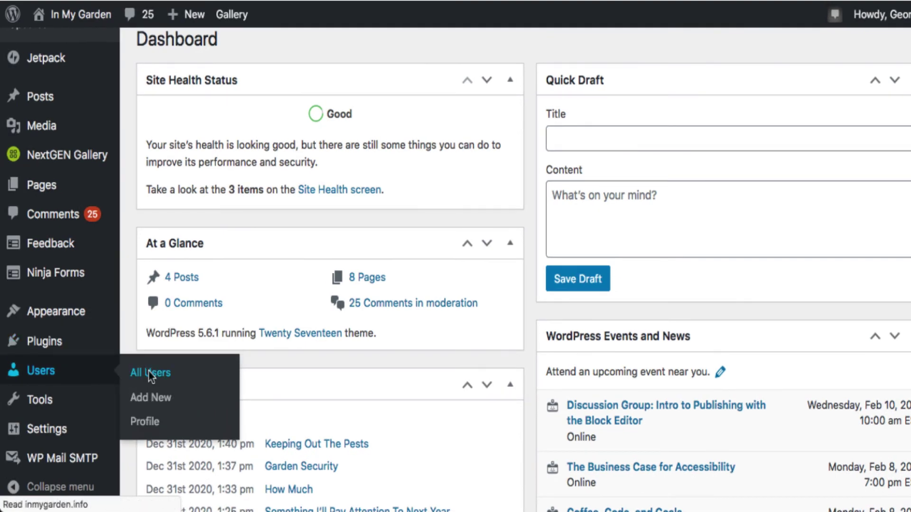
scroll(582, 352, down, 2)
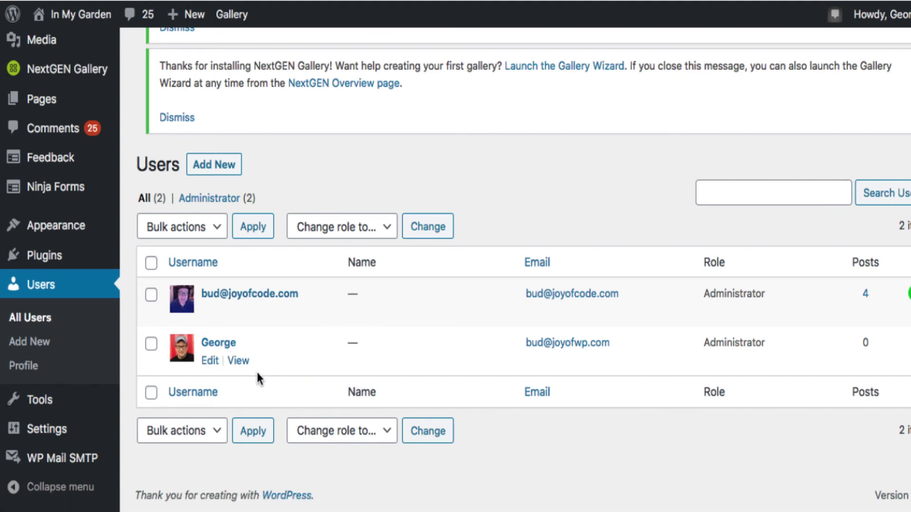
scroll(432, 356, up, 5)
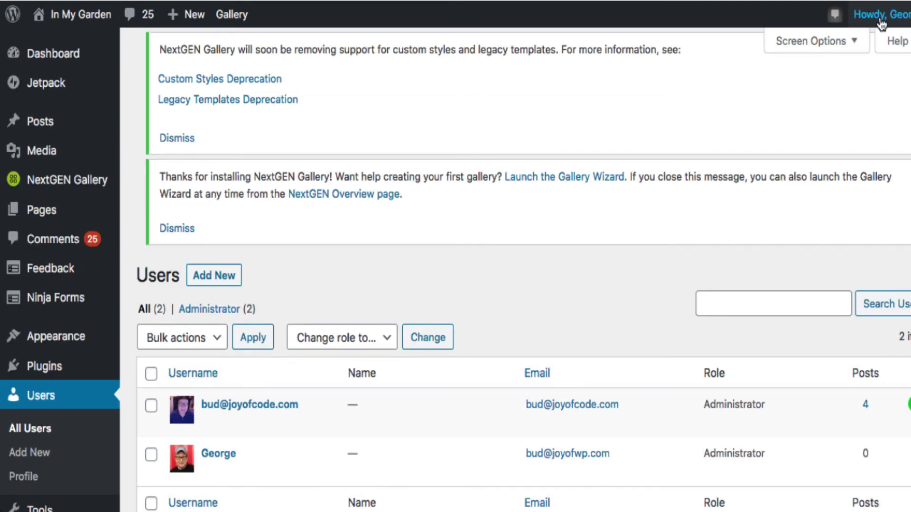
Log George out and sign back in with the saved original administrator login
mouse_move(879, 20)
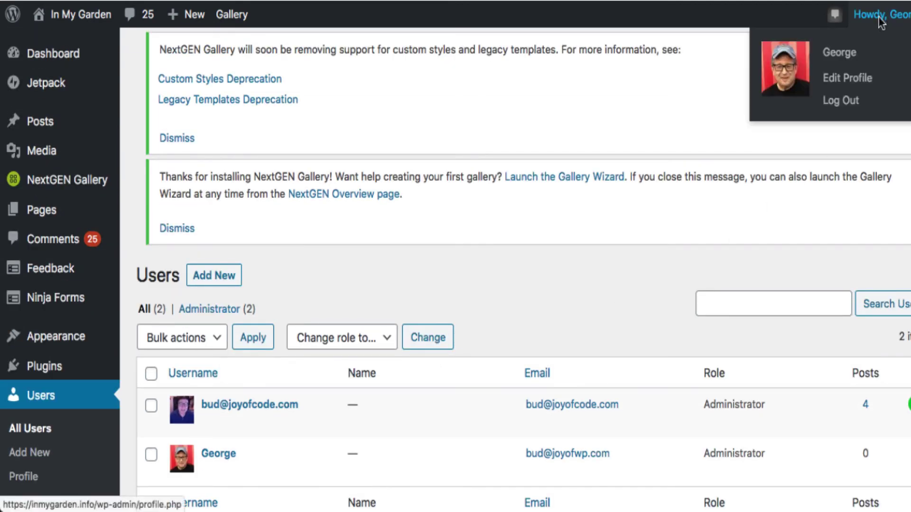
click(850, 100)
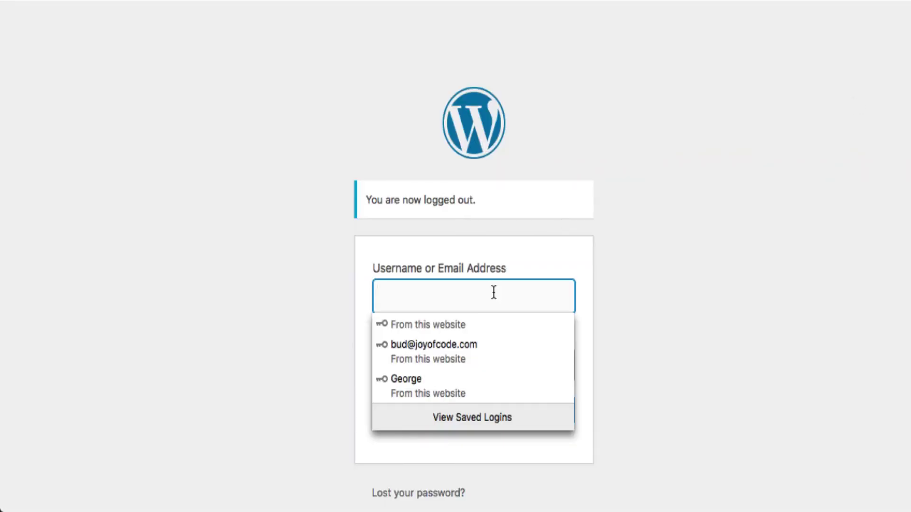
click(488, 351)
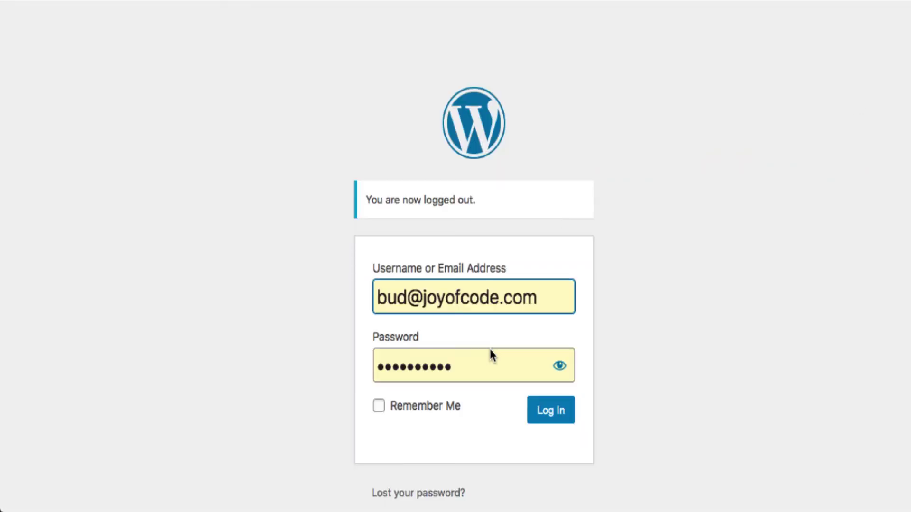
click(549, 419)
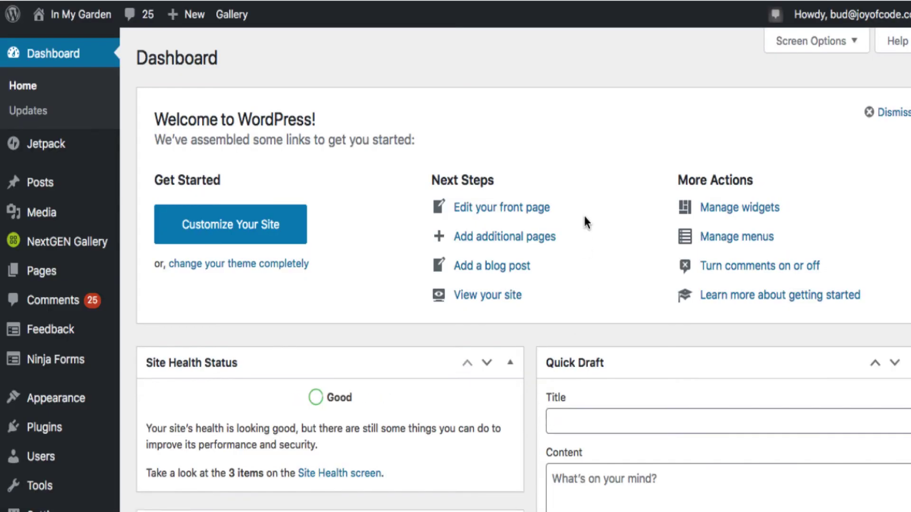
Go to Users > All Users to list the site's accounts
scroll(585, 219, down, 6)
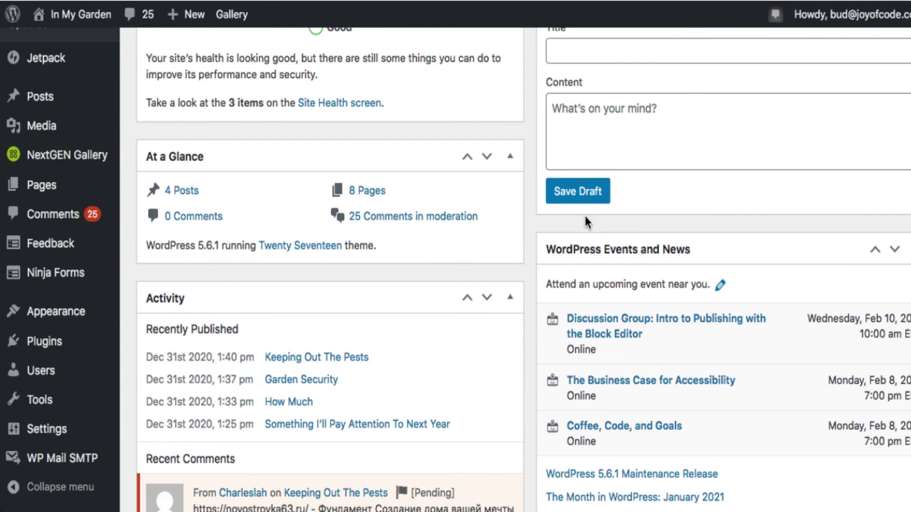
scroll(585, 219, down, 7)
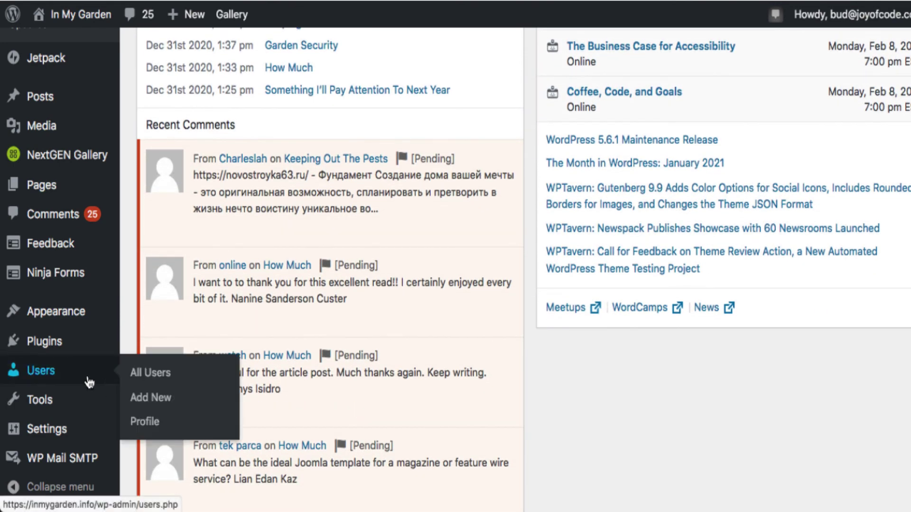
scroll(86, 390, down, 2)
mouse_move(71, 403)
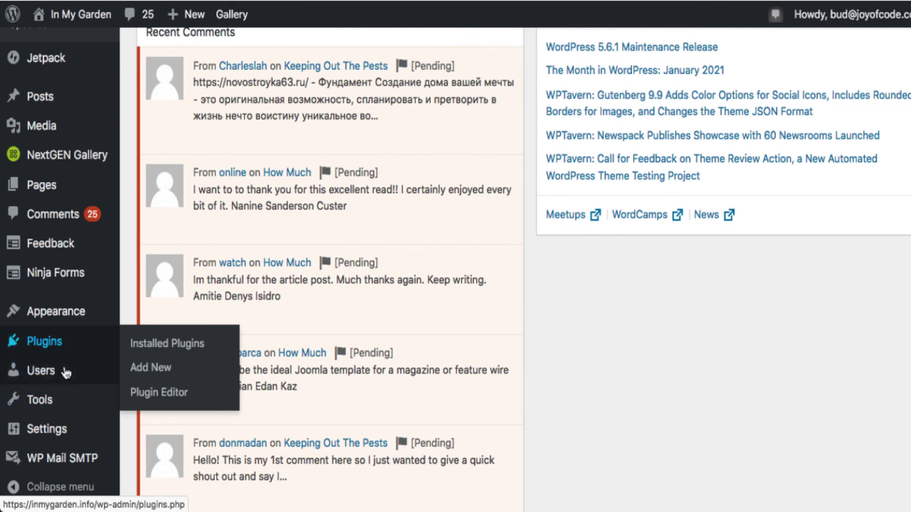
mouse_move(71, 379)
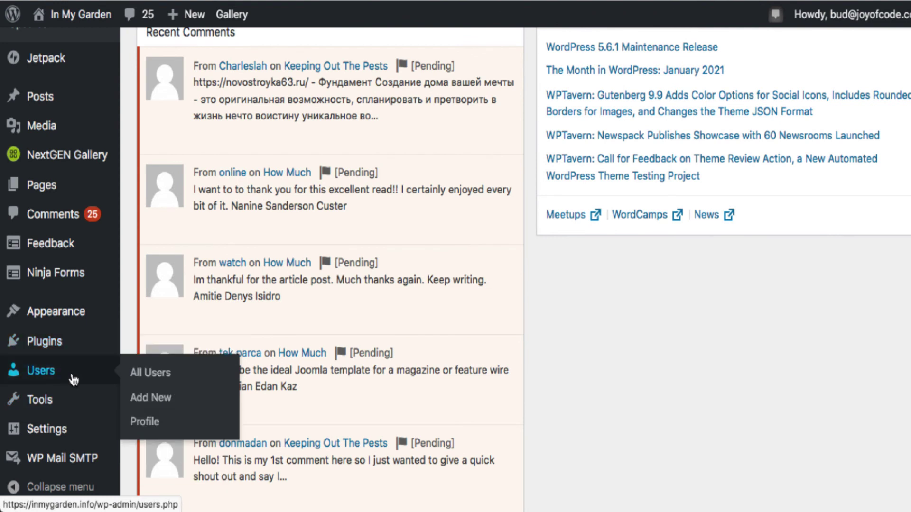
click(172, 378)
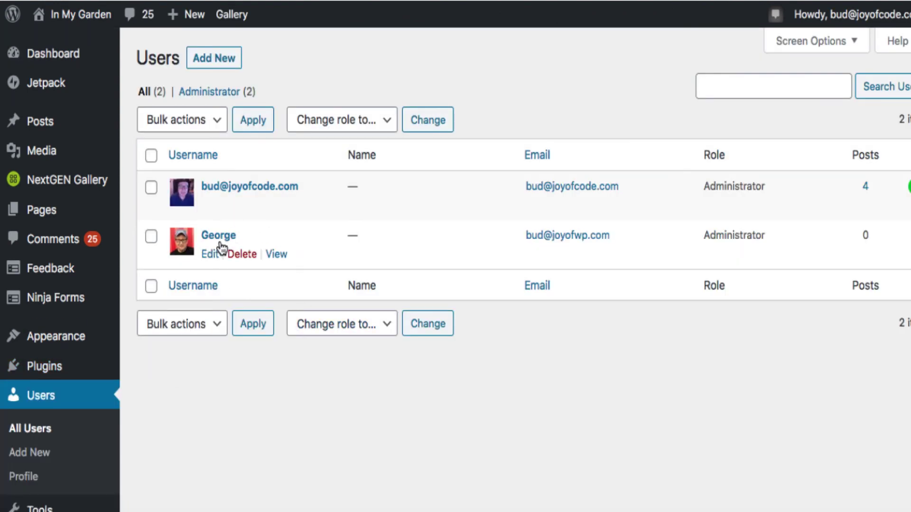
Delete the user George, choosing Delete all content, and confirm the deletion
click(242, 258)
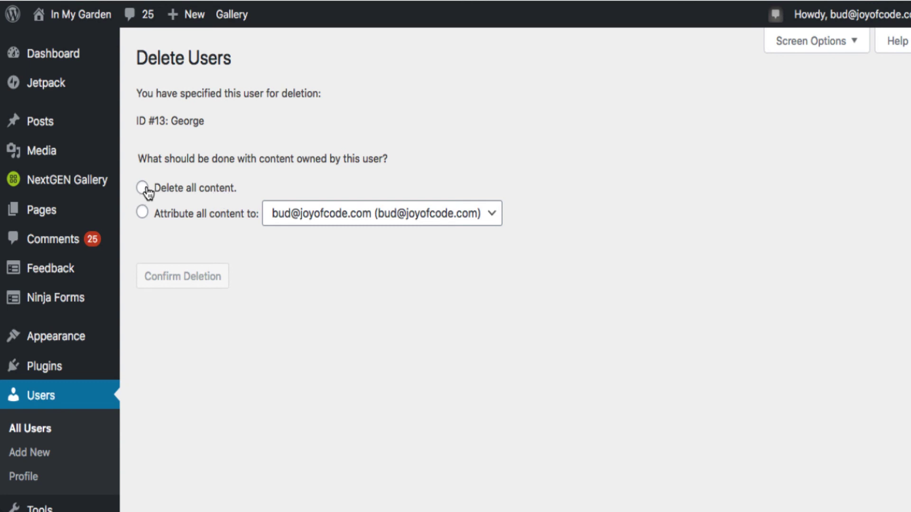
click(145, 189)
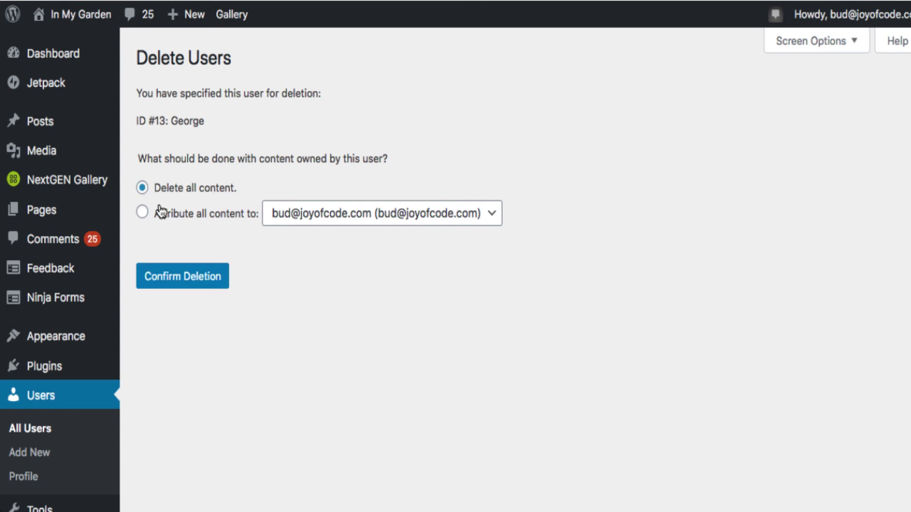
click(203, 282)
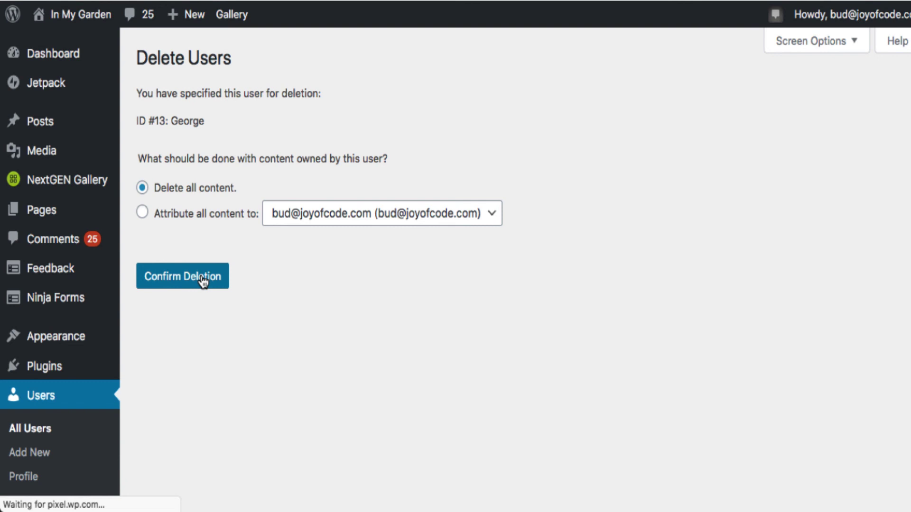